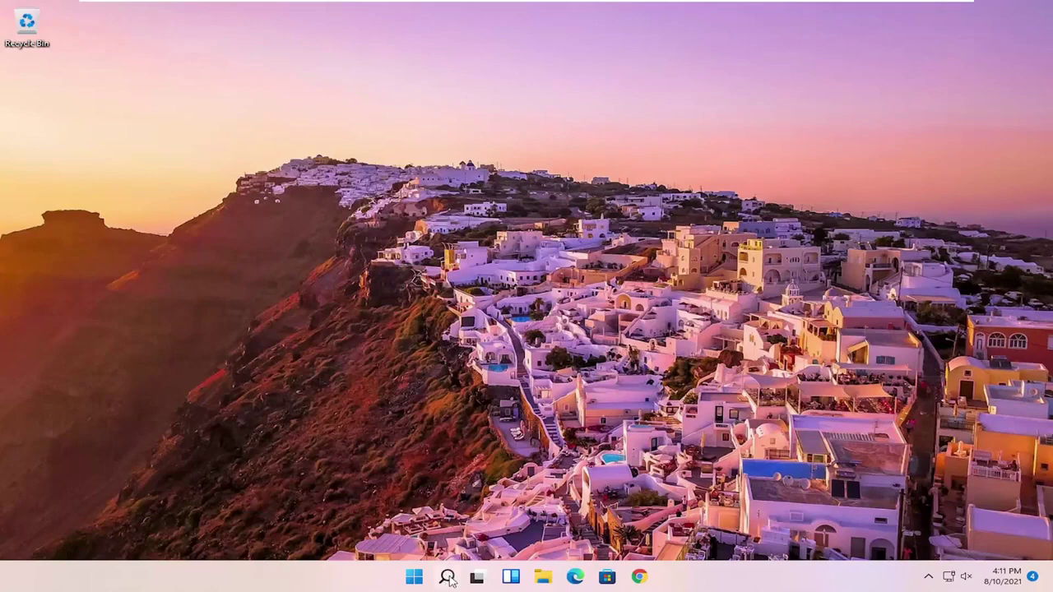
Search for "voice recorder", open the Voice Recorder app and allow it to access the microphone.
{"action": "left_click", "coordinate": [448, 578]}
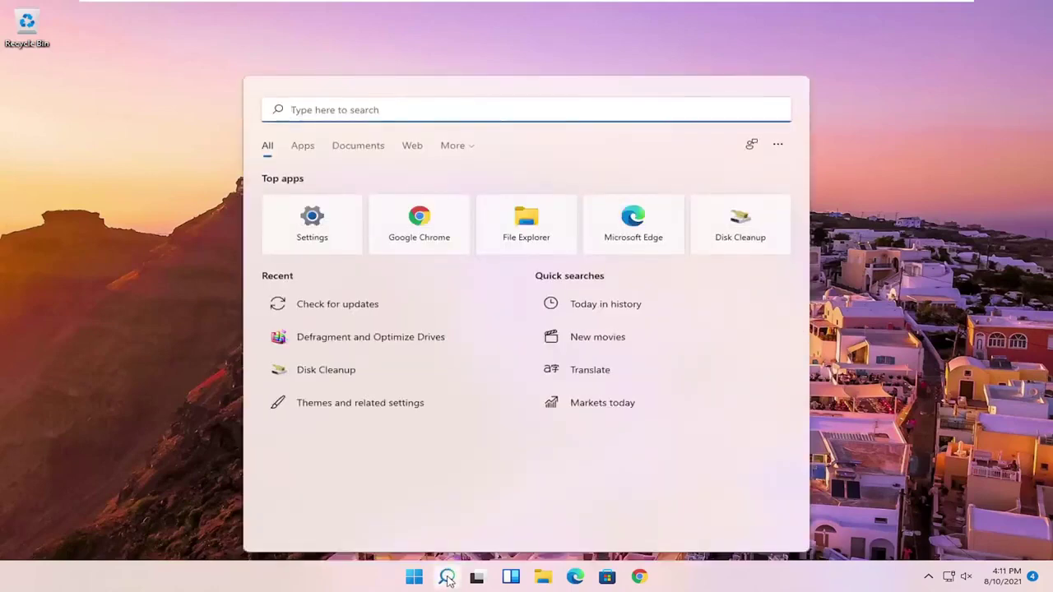
{"action": "type", "text": "voice recorder"}
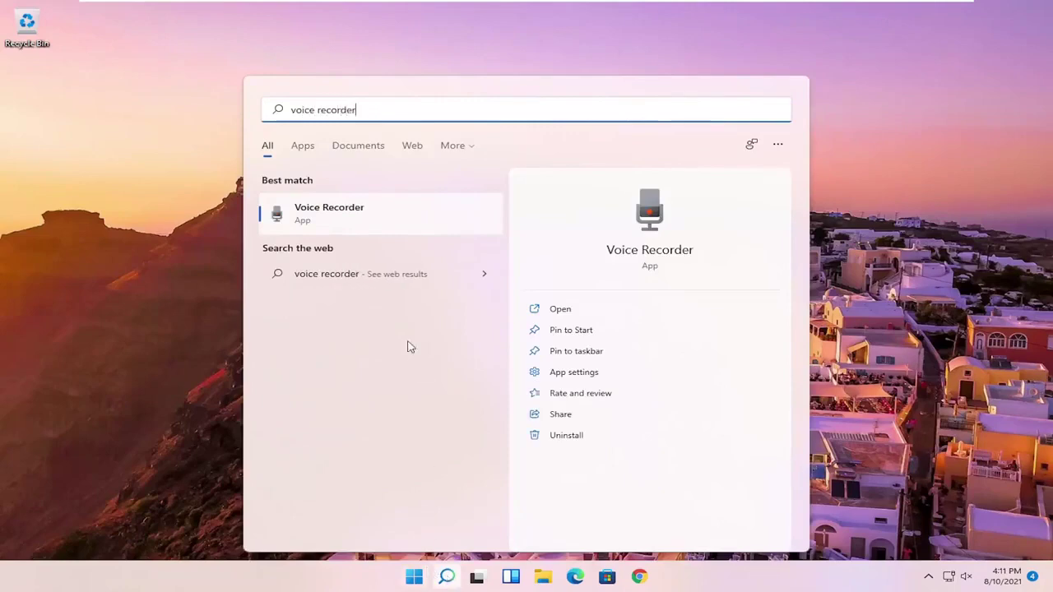
{"action": "left_click", "coordinate": [355, 218]}
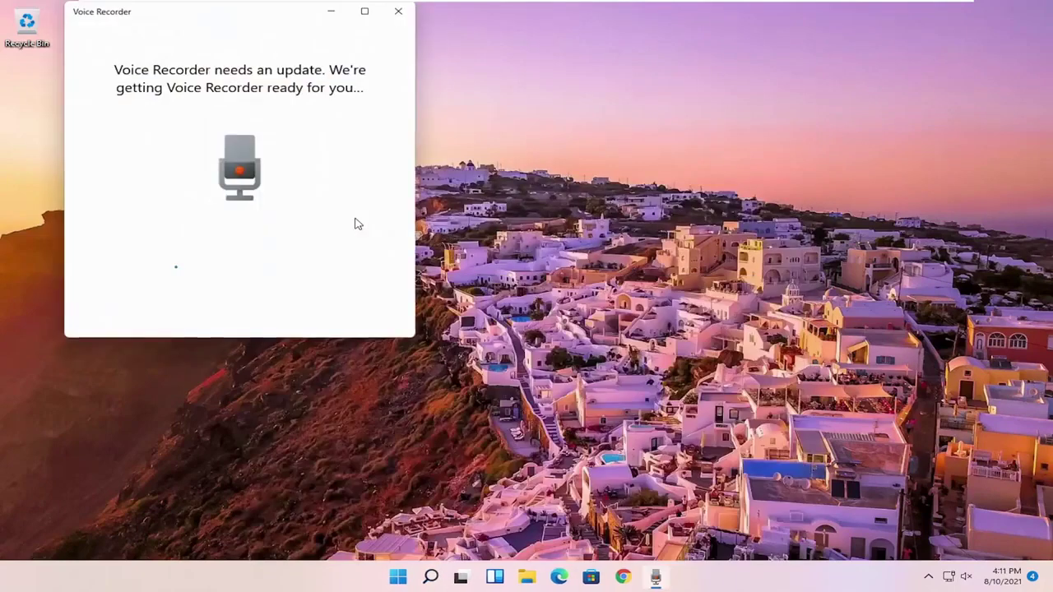
{"action": "left_click_drag", "start_coordinate": [263, 17], "coordinate": [527, 82]}
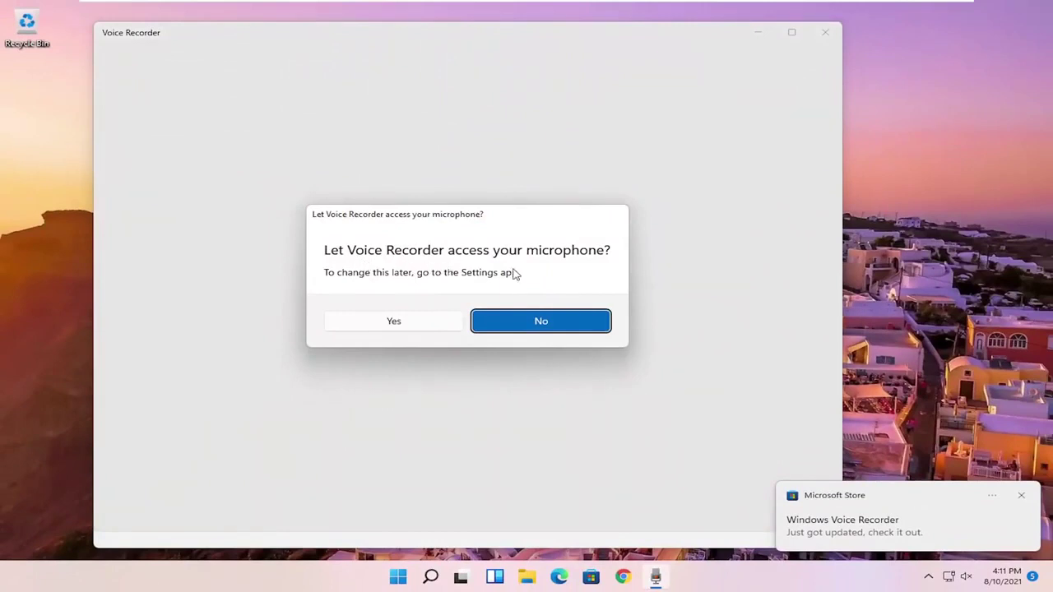
{"action": "left_click", "coordinate": [396, 326]}
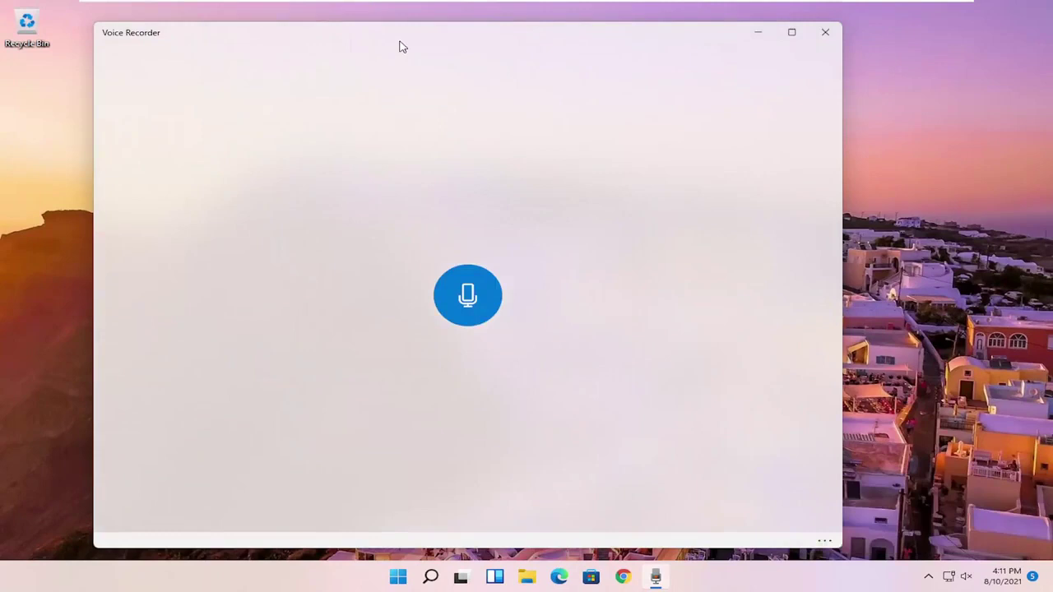
{"action": "left_click_drag", "start_coordinate": [402, 47], "coordinate": [456, 41]}
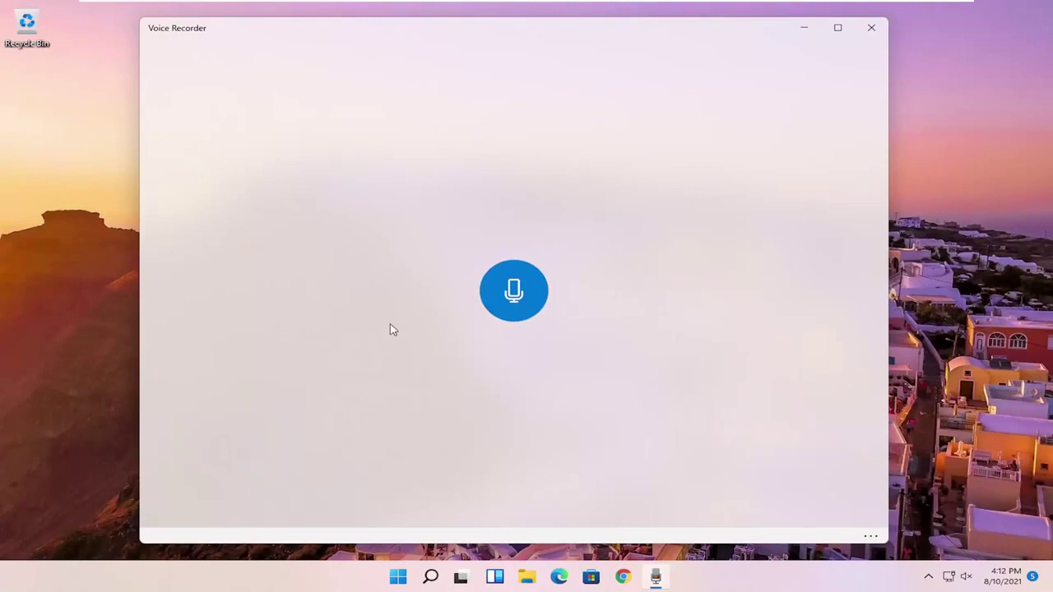
Record a voice clip of about 13 seconds, pausing it along the way and adding markers at 00:08, 00:10 and 00:11.
{"action": "left_click", "coordinate": [510, 289]}
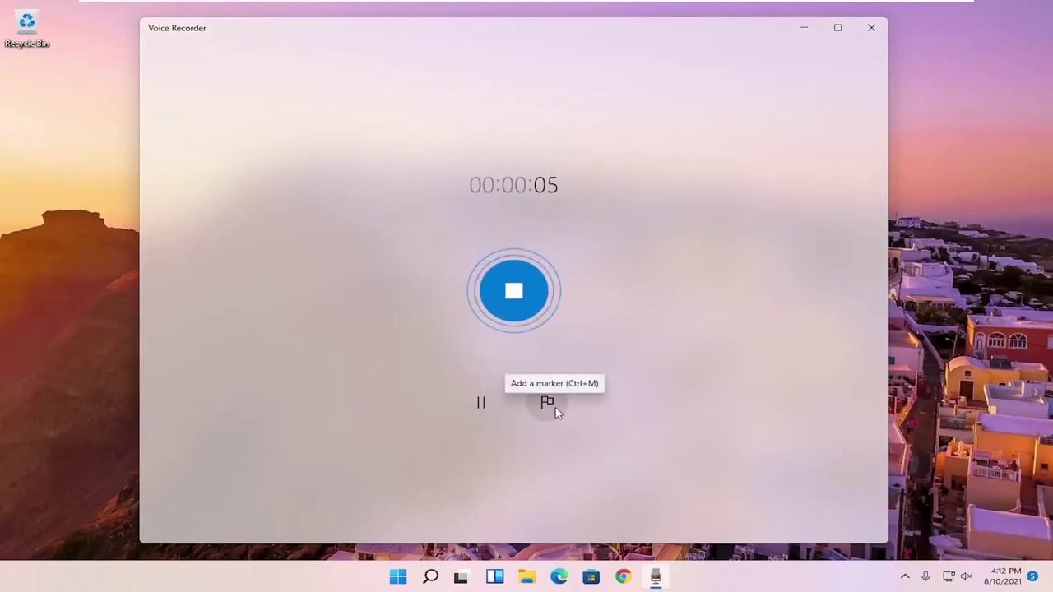
{"action": "left_click", "coordinate": [482, 406]}
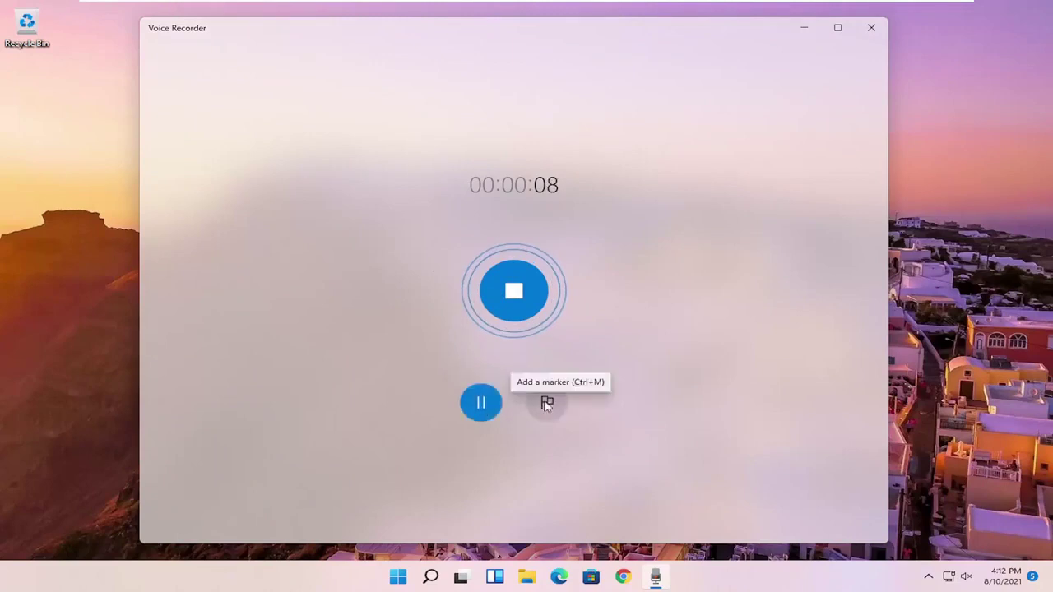
{"action": "left_click", "coordinate": [546, 401]}
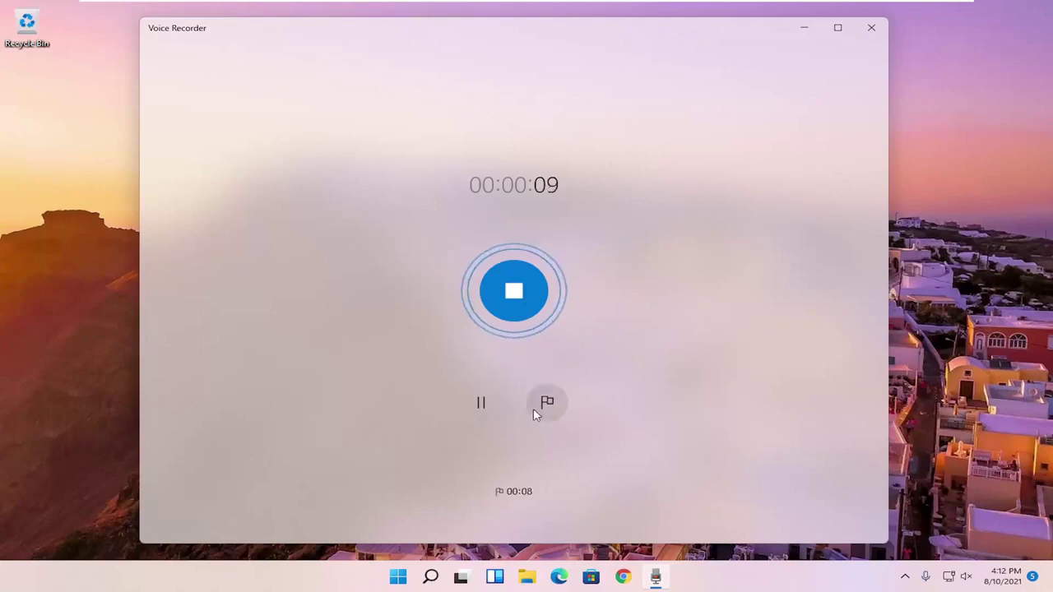
{"action": "left_click", "coordinate": [547, 406]}
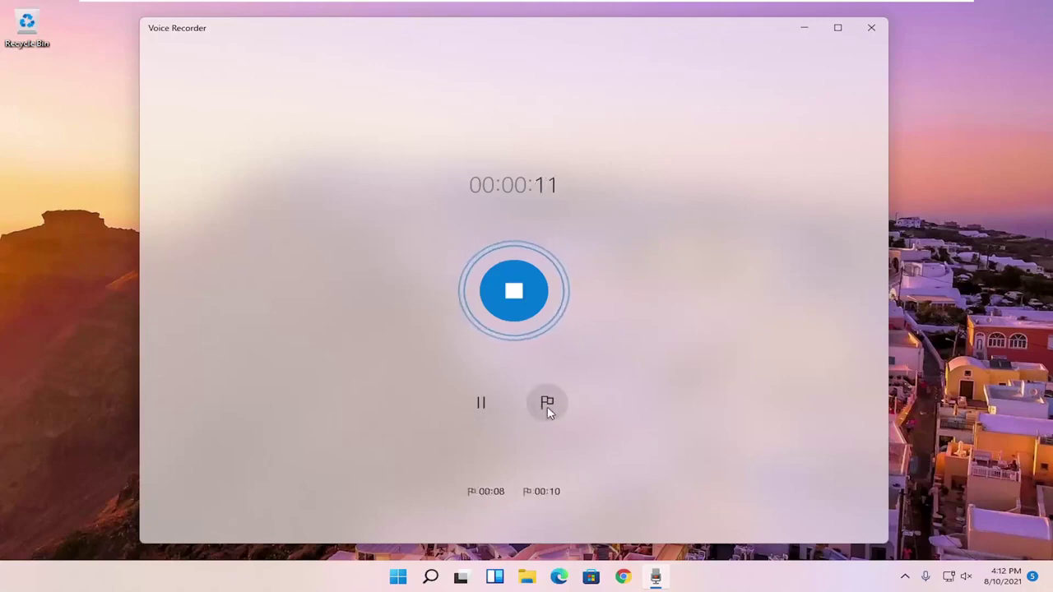
{"action": "left_click", "coordinate": [547, 407]}
{"action": "left_click", "coordinate": [482, 414]}
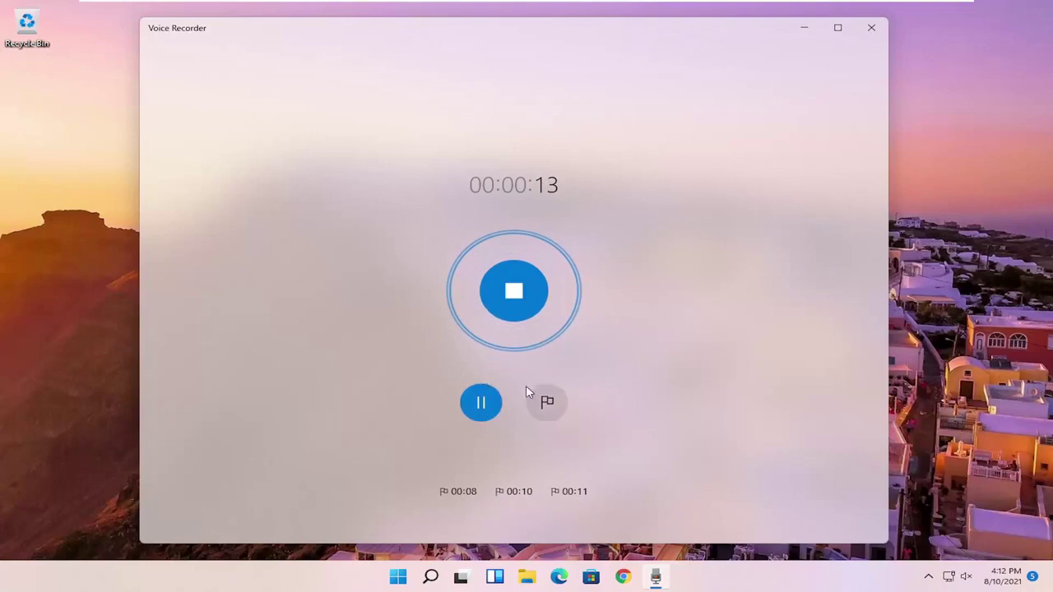
{"action": "left_click", "coordinate": [509, 292]}
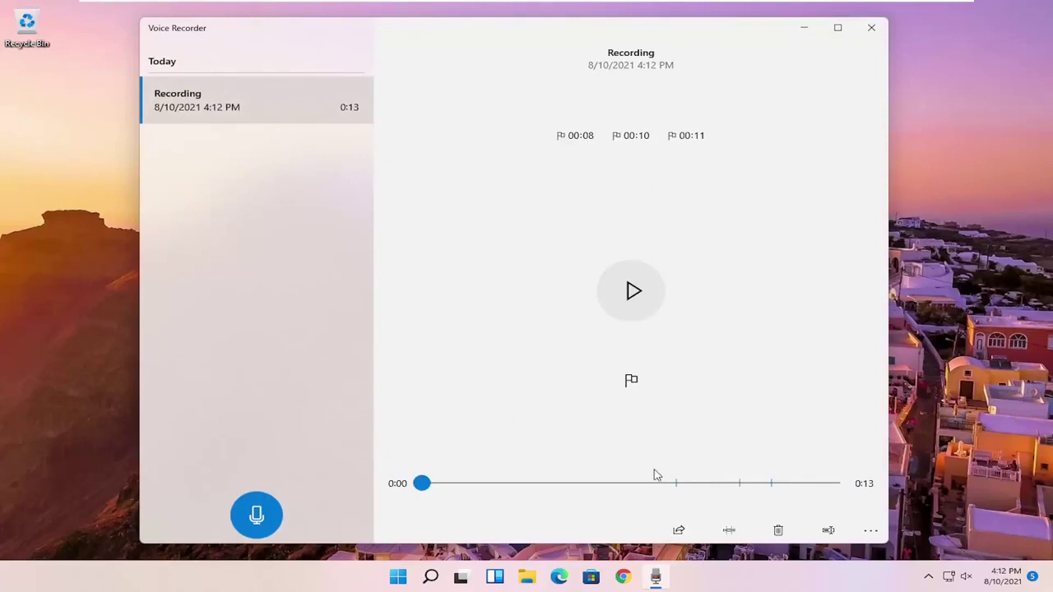
Play the new recording briefly, pause it, and jump through its markers from 00:11 back to 00:08.
{"action": "left_click", "coordinate": [637, 304]}
{"action": "left_click", "coordinate": [637, 303]}
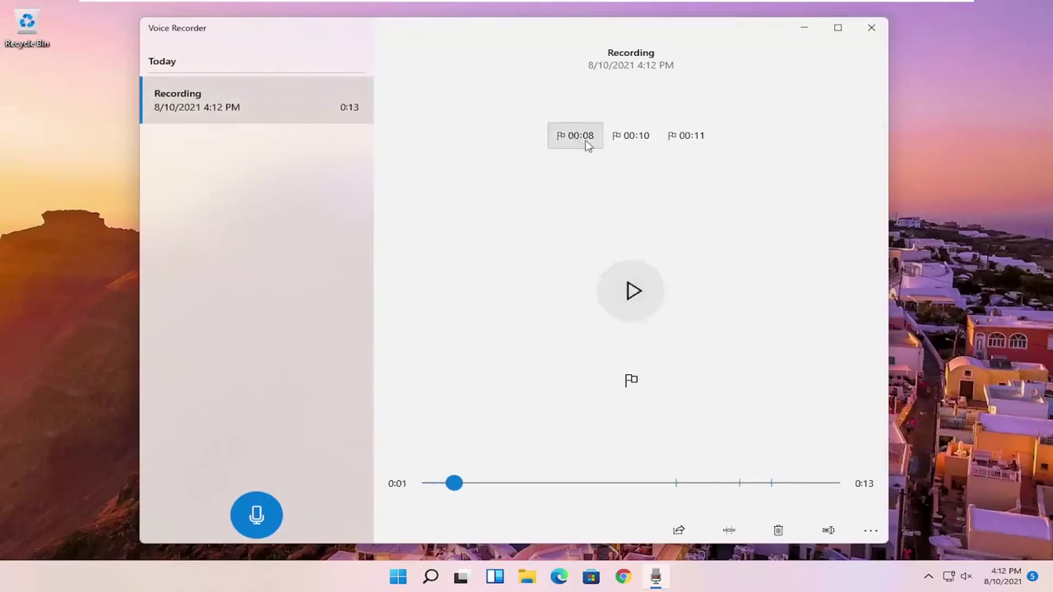
{"action": "left_click", "coordinate": [688, 140]}
{"action": "left_click", "coordinate": [613, 141]}
{"action": "left_click", "coordinate": [566, 141]}
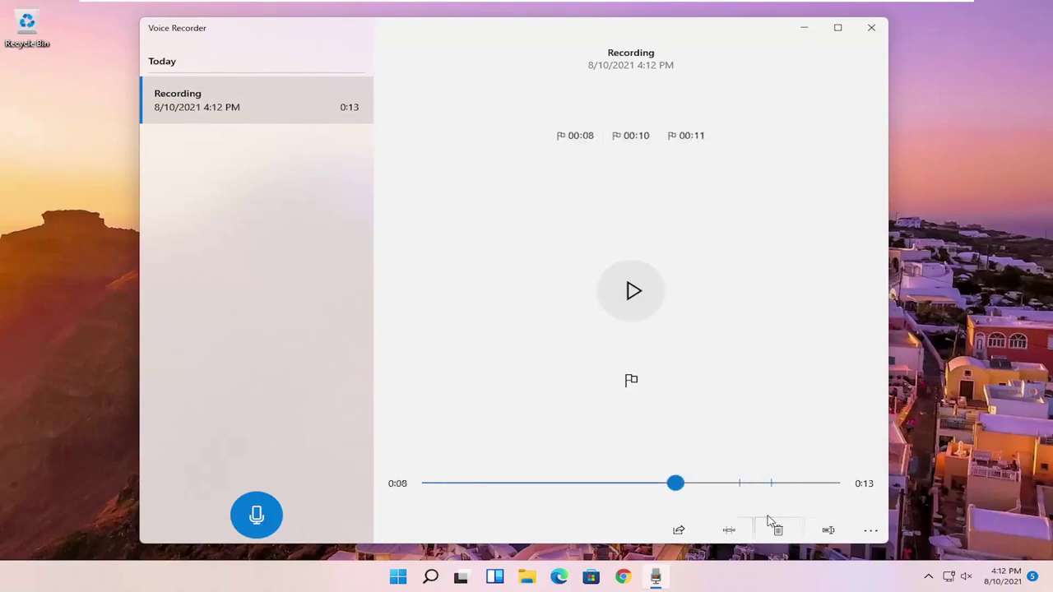
Examine the recording's sharing options, including the Nearby sharing choices, and dismiss them without sharing.
{"action": "left_click", "coordinate": [678, 532]}
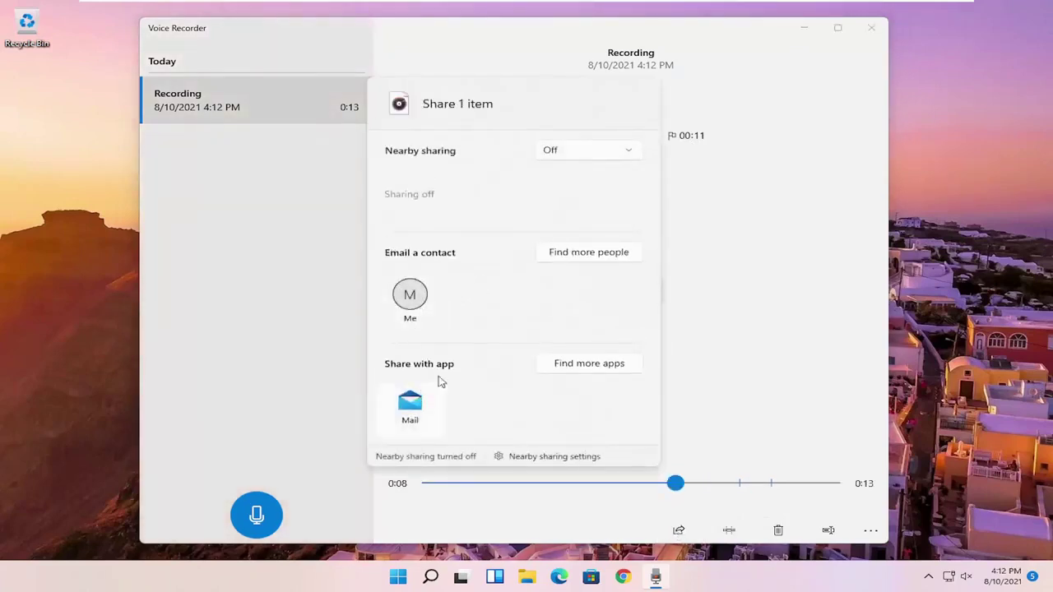
{"action": "left_click", "coordinate": [570, 154]}
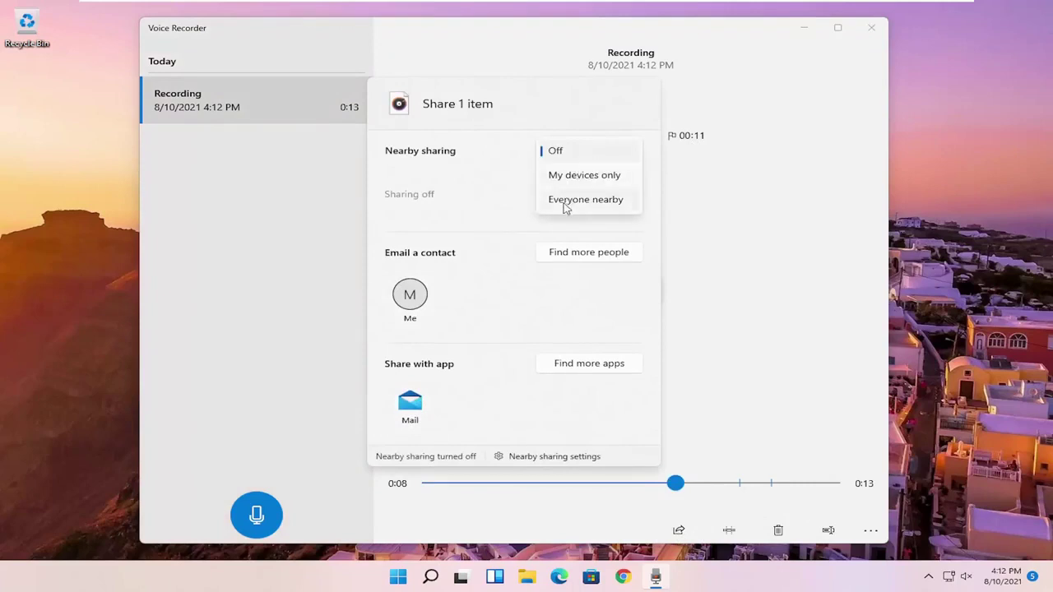
{"action": "left_click", "coordinate": [724, 319]}
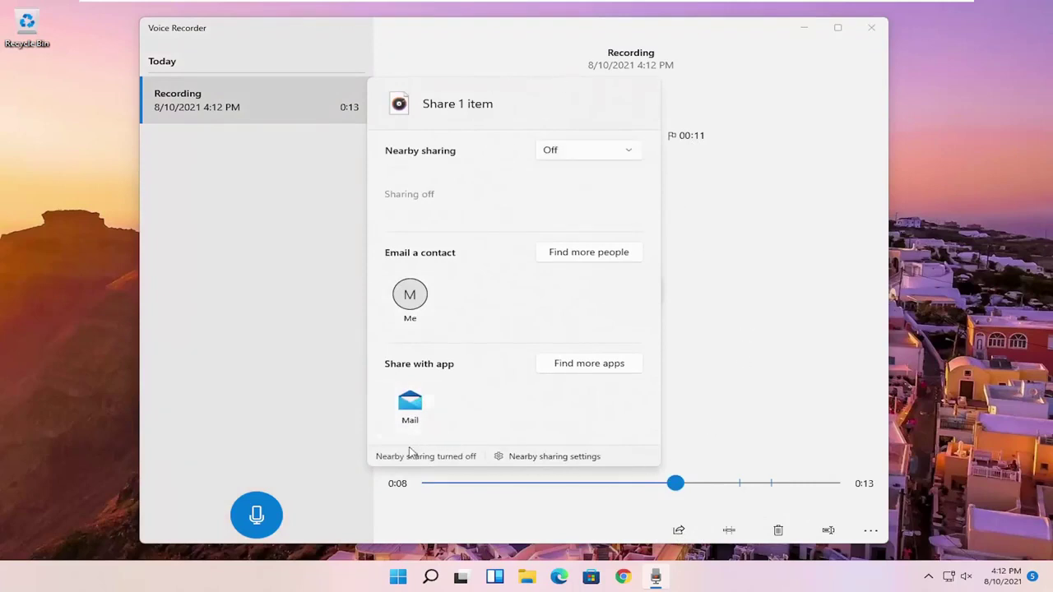
{"action": "left_click", "coordinate": [255, 364]}
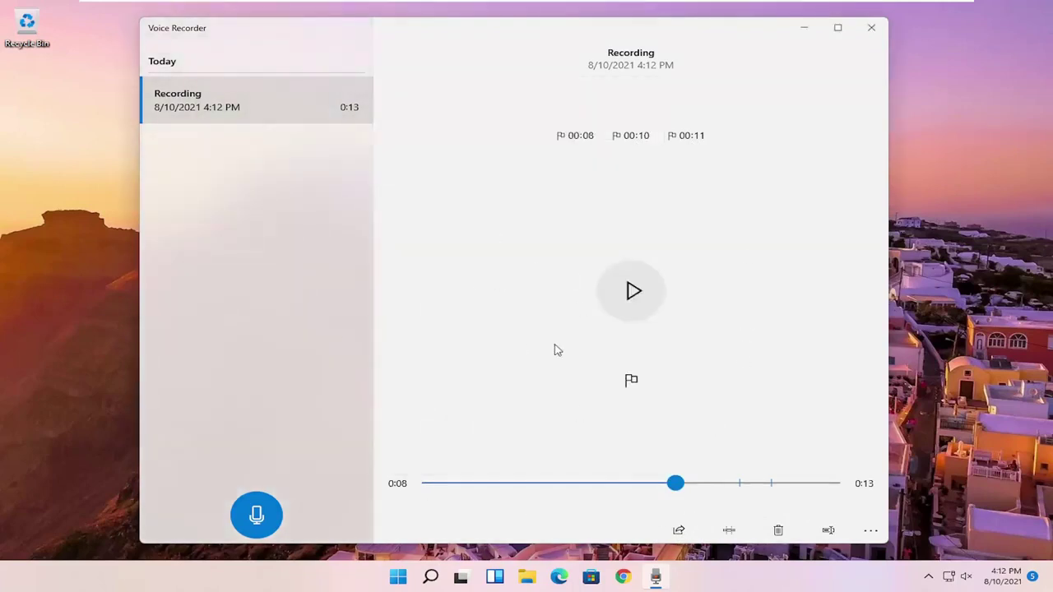
Trim the recording with the start handle kept at the beginning, save it, and play the clip back.
{"action": "left_click", "coordinate": [731, 531]}
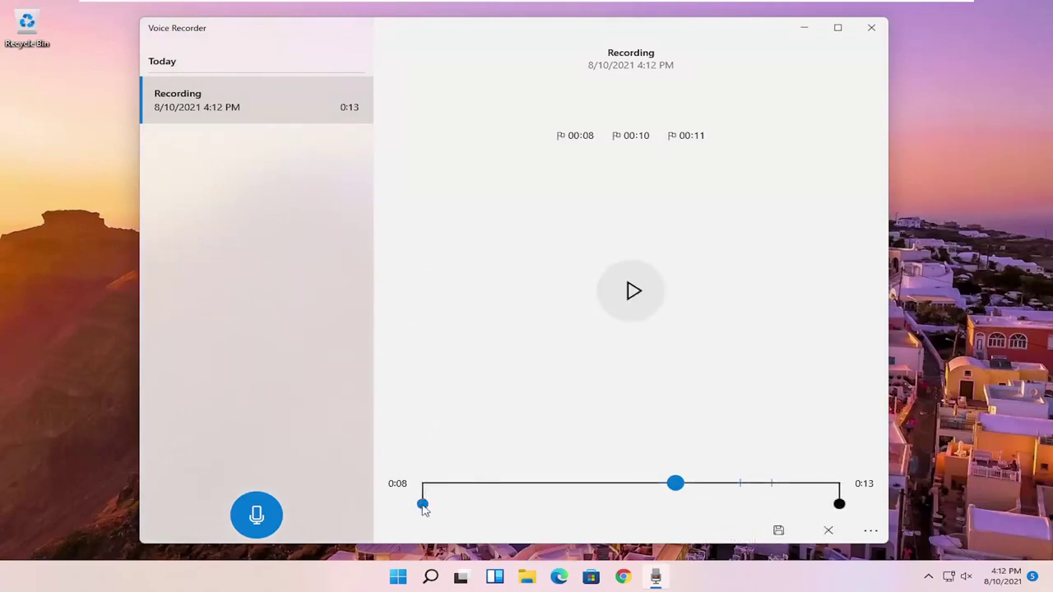
{"action": "mouse_move", "coordinate": [423, 505]}
{"action": "left_mouse_down"}
{"action": "mouse_move", "coordinate": [451, 505]}
{"action": "mouse_move", "coordinate": [420, 504]}
{"action": "left_mouse_up"}
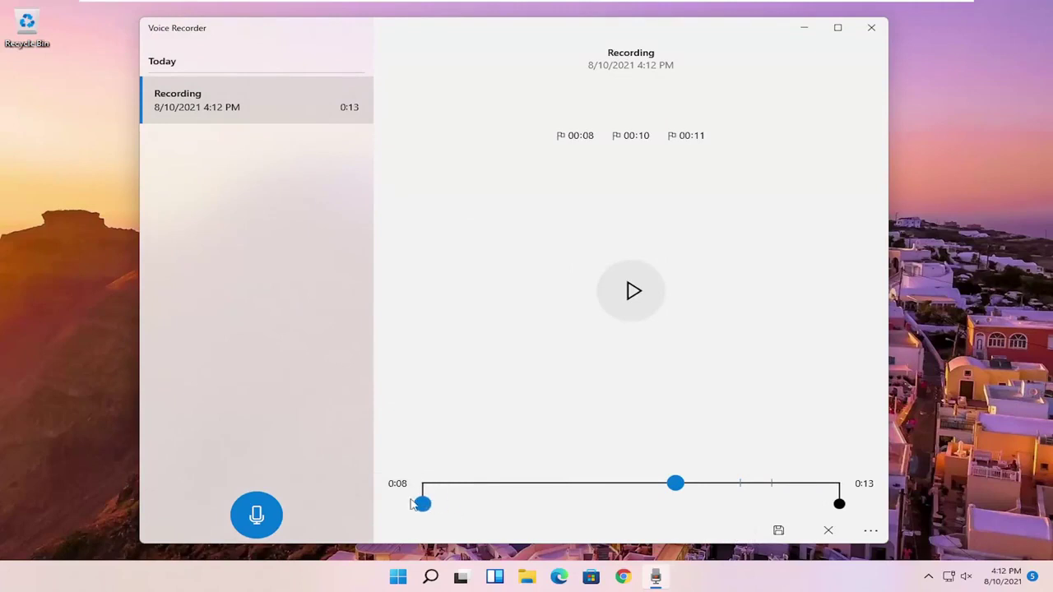
{"action": "left_click", "coordinate": [778, 531]}
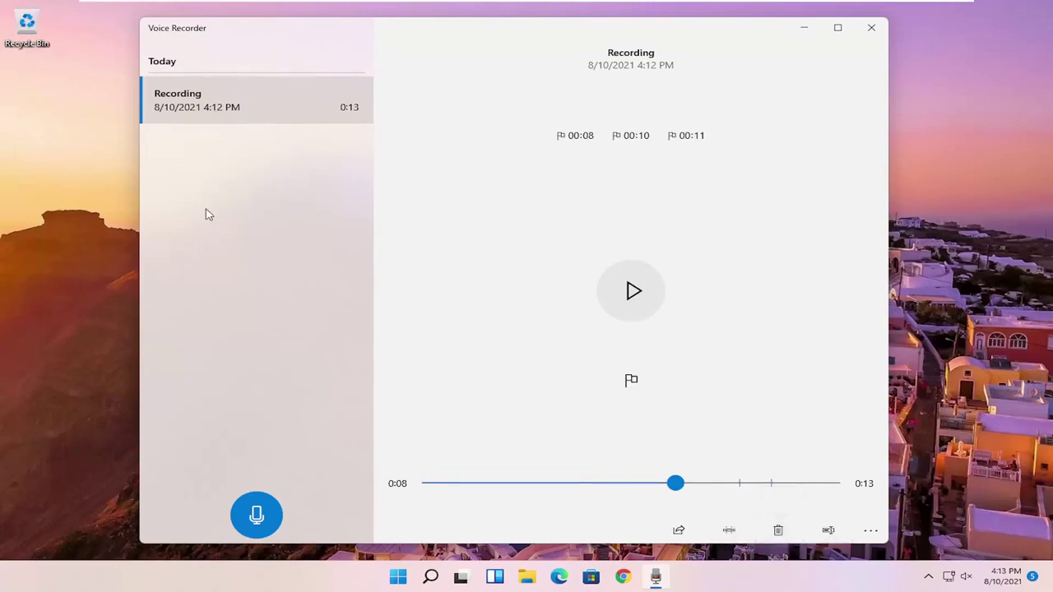
{"action": "left_click", "coordinate": [247, 97]}
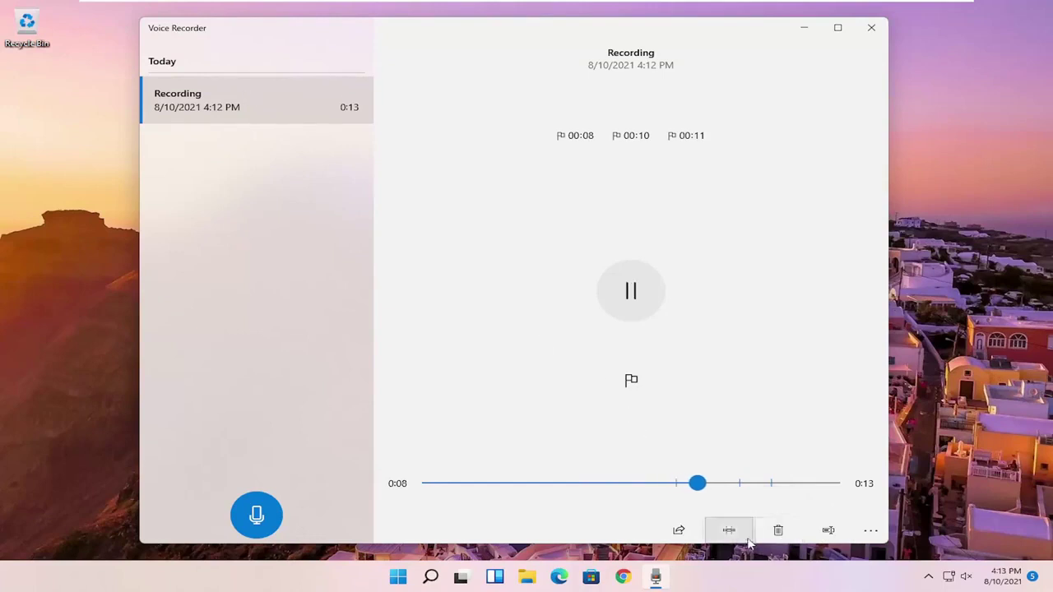
Rename the recording as "What The Clip Is".
{"action": "left_click", "coordinate": [828, 531]}
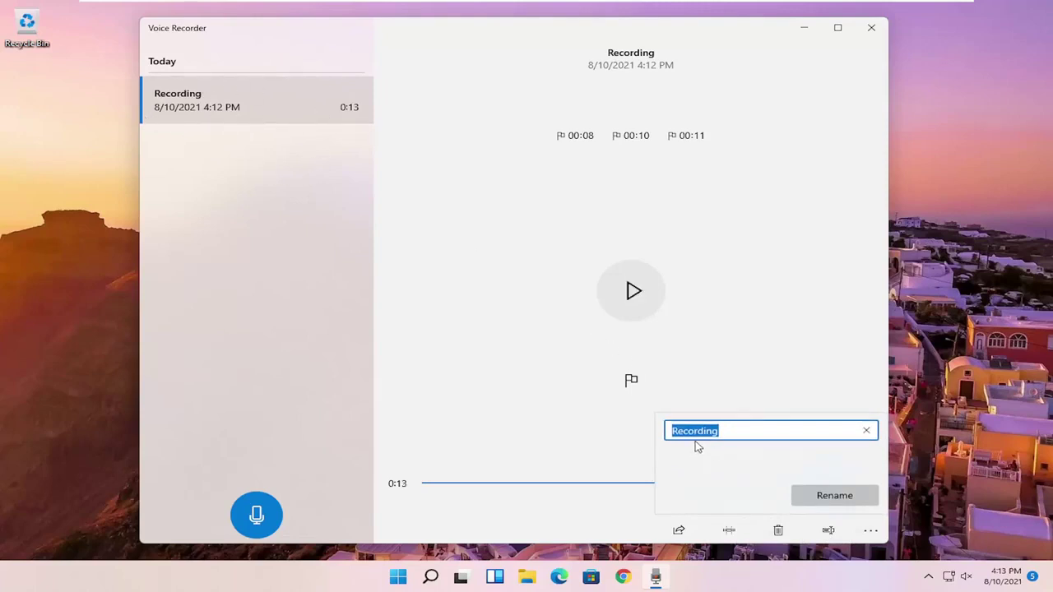
{"action": "key", "text": "BackSpace"}
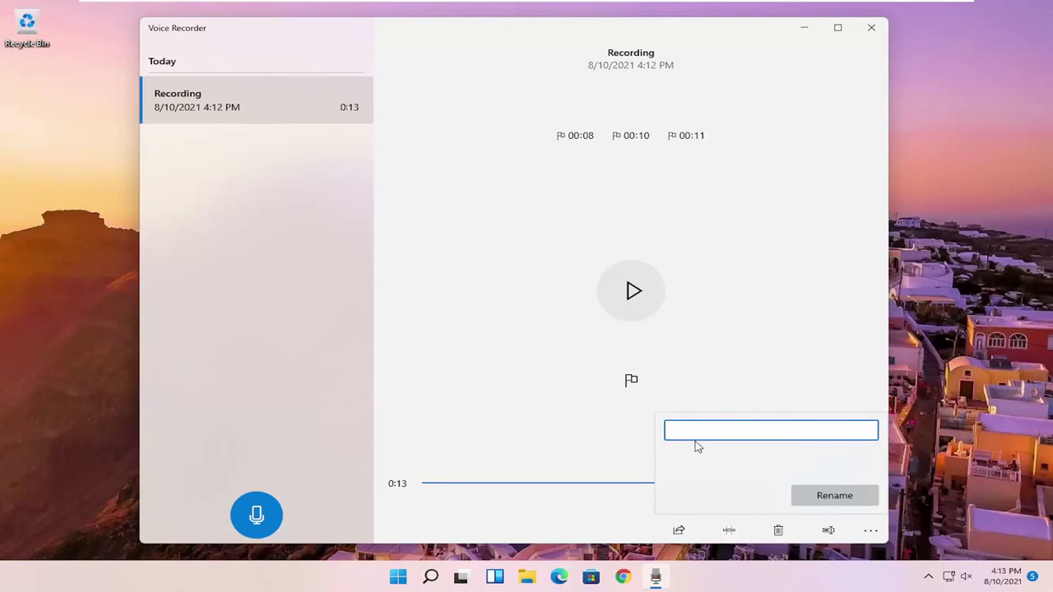
{"action": "type", "text": "What The Clip Is"}
{"action": "left_click", "coordinate": [836, 496]}
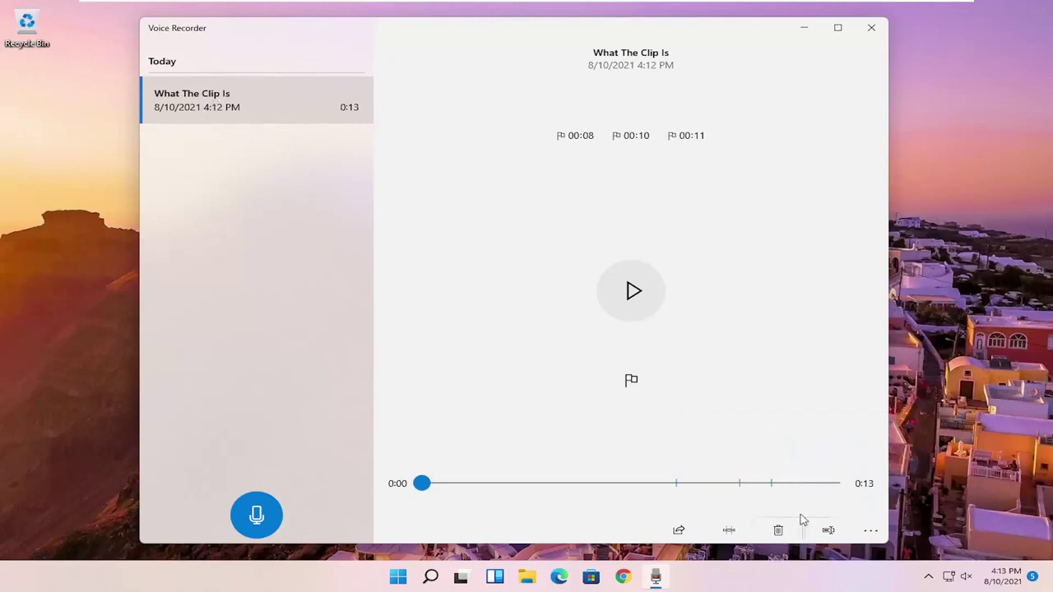
Open the file location of the "What The Clip Is" recording.
{"action": "left_click", "coordinate": [872, 532]}
{"action": "left_click", "coordinate": [872, 530]}
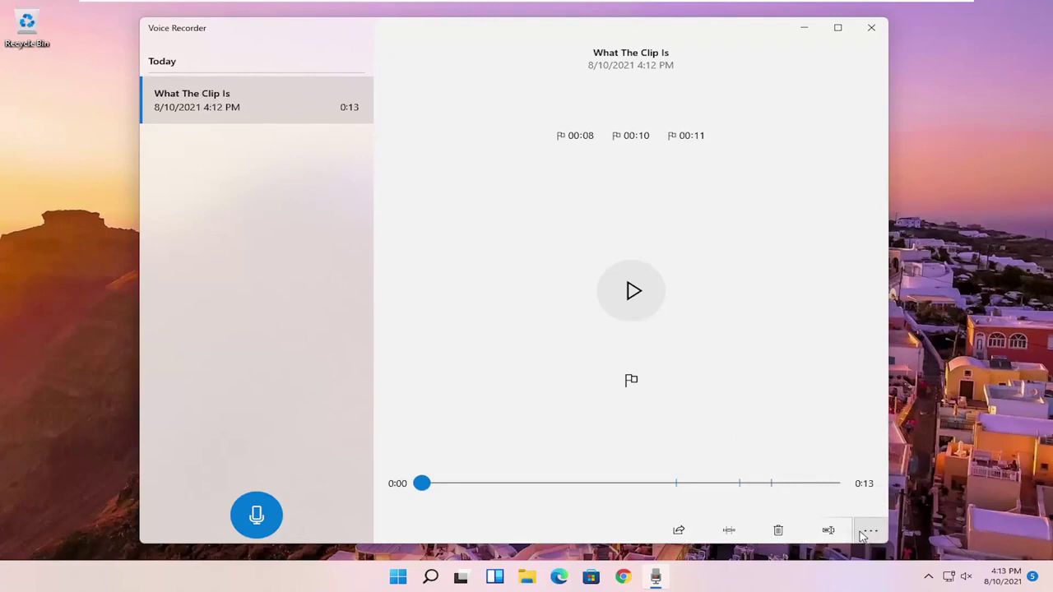
{"action": "left_click", "coordinate": [872, 533]}
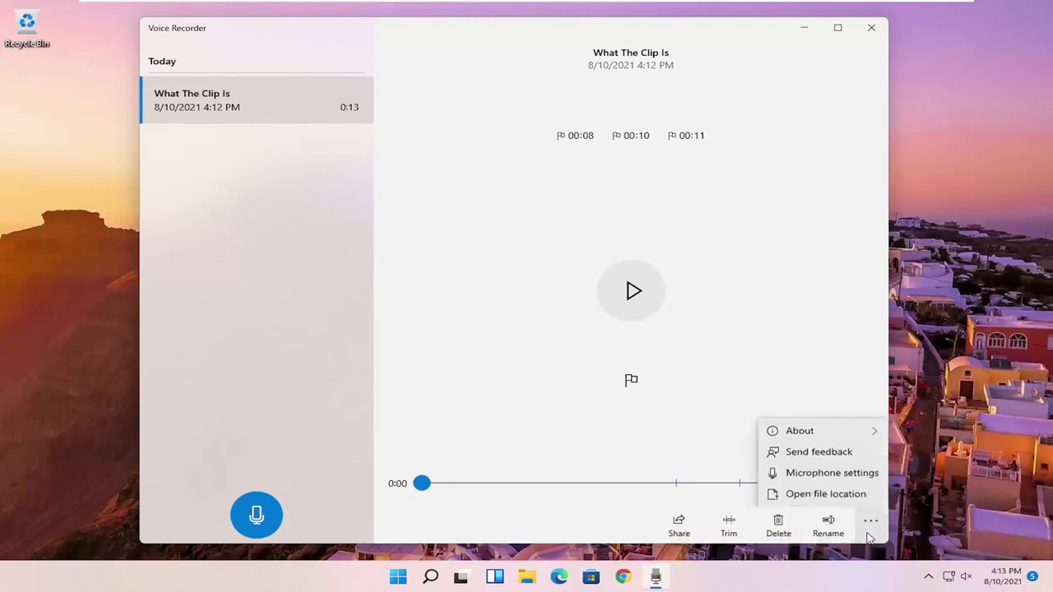
{"action": "left_click", "coordinate": [832, 494]}
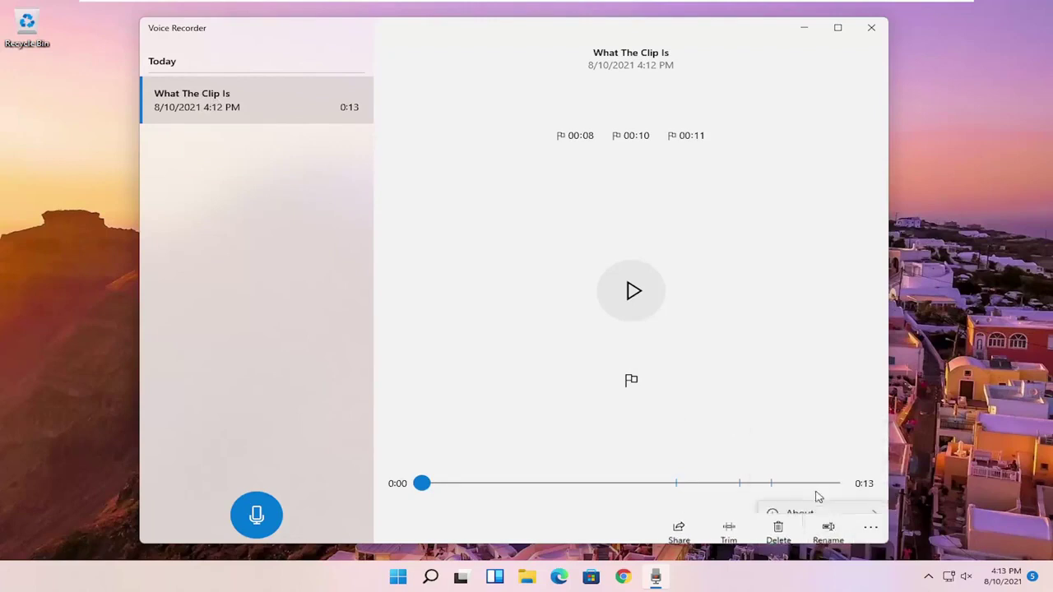
Inspect the file properties of the "What The Clip Is" recording, and close the properties and the Sound recordings folder.
{"action": "left_click_drag", "start_coordinate": [290, 214], "coordinate": [334, 234]}
{"action": "right_click", "coordinate": [299, 217]}
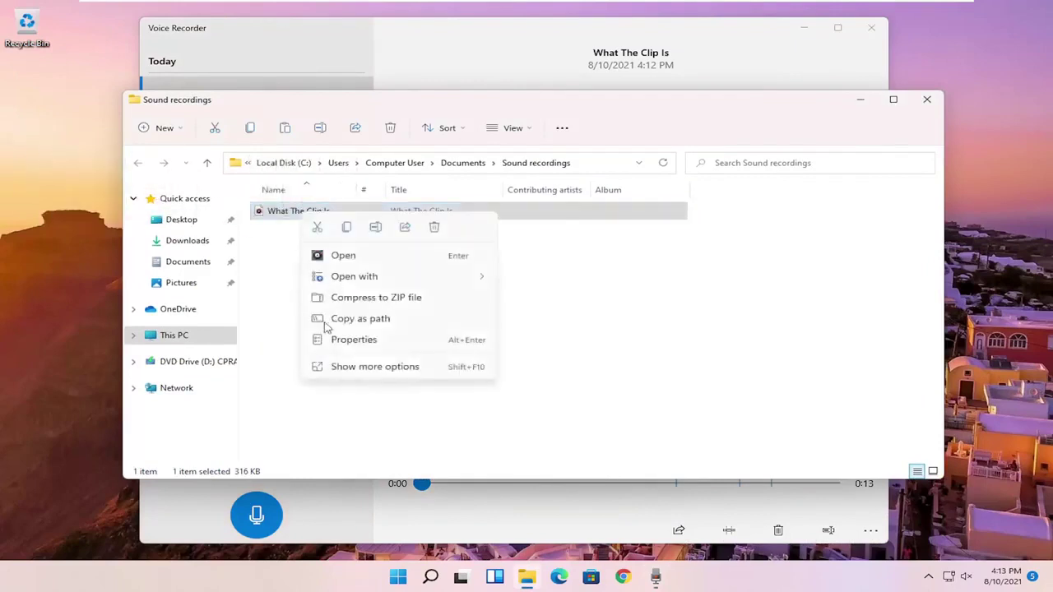
{"action": "left_click", "coordinate": [345, 340]}
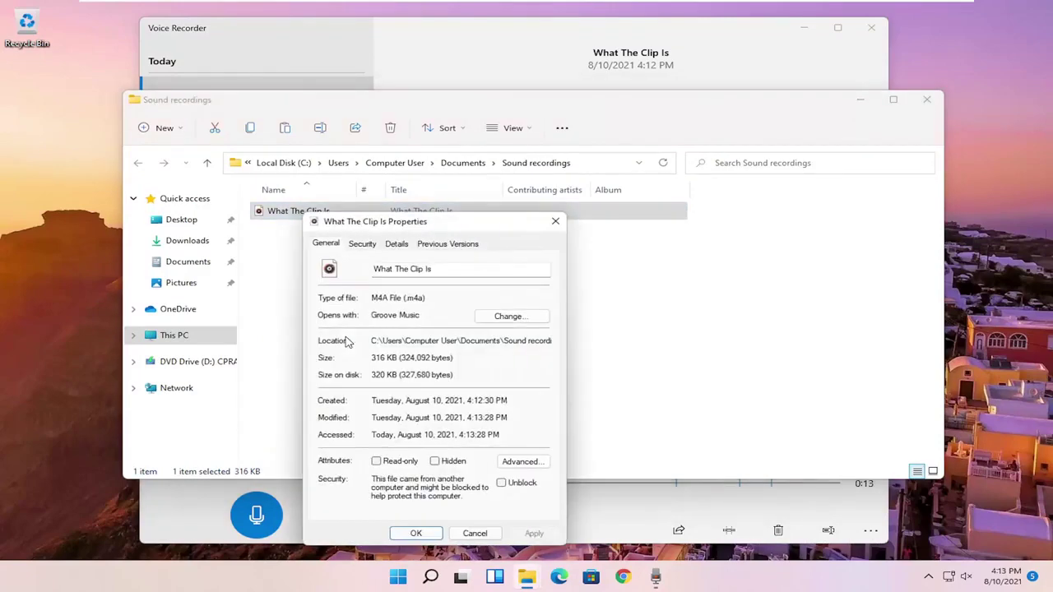
{"action": "left_click", "coordinate": [555, 222]}
{"action": "left_click", "coordinate": [927, 99]}
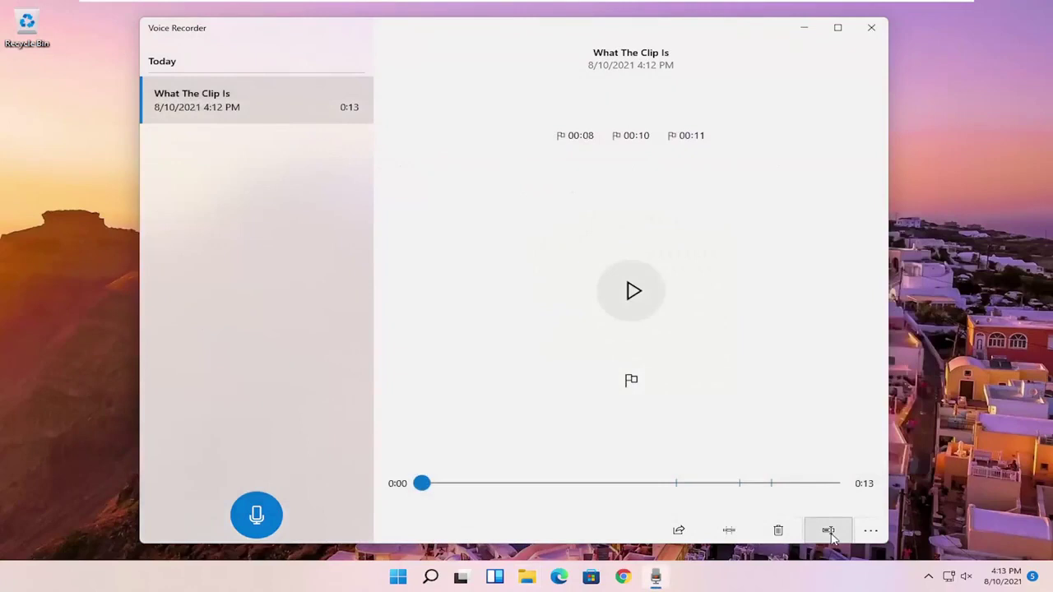
View Voice Recorder's About information, and open the microphone privacy settings to review which apps have access.
{"action": "left_click", "coordinate": [876, 533]}
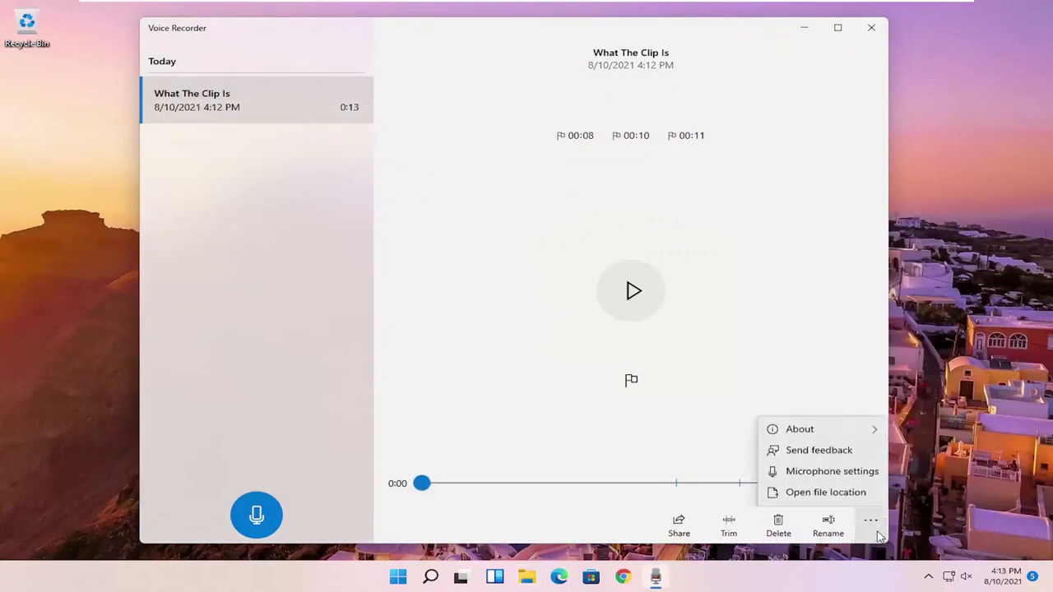
{"action": "left_click", "coordinate": [802, 428]}
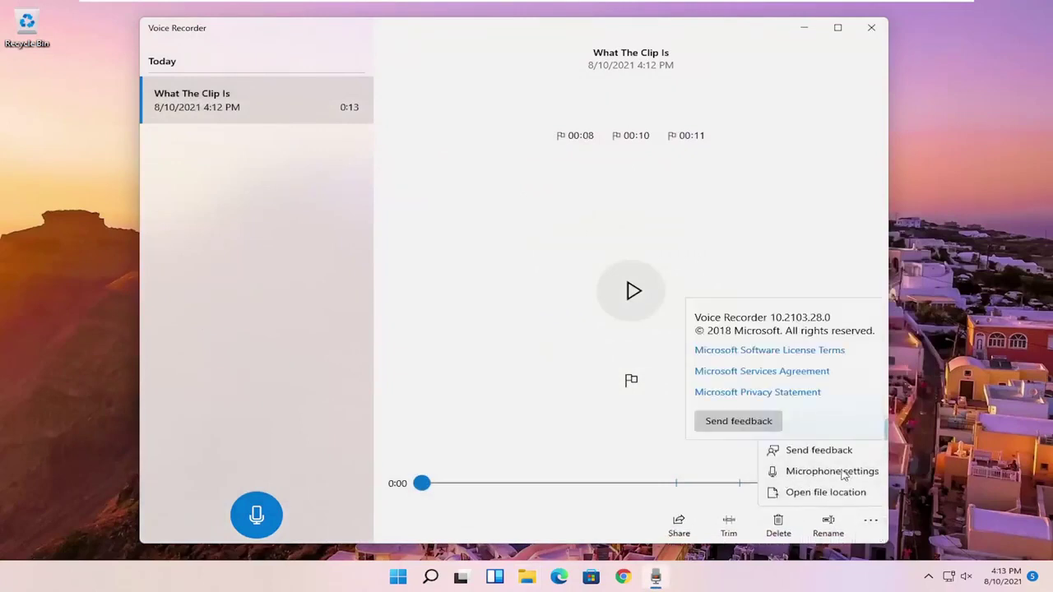
{"action": "left_click", "coordinate": [835, 536]}
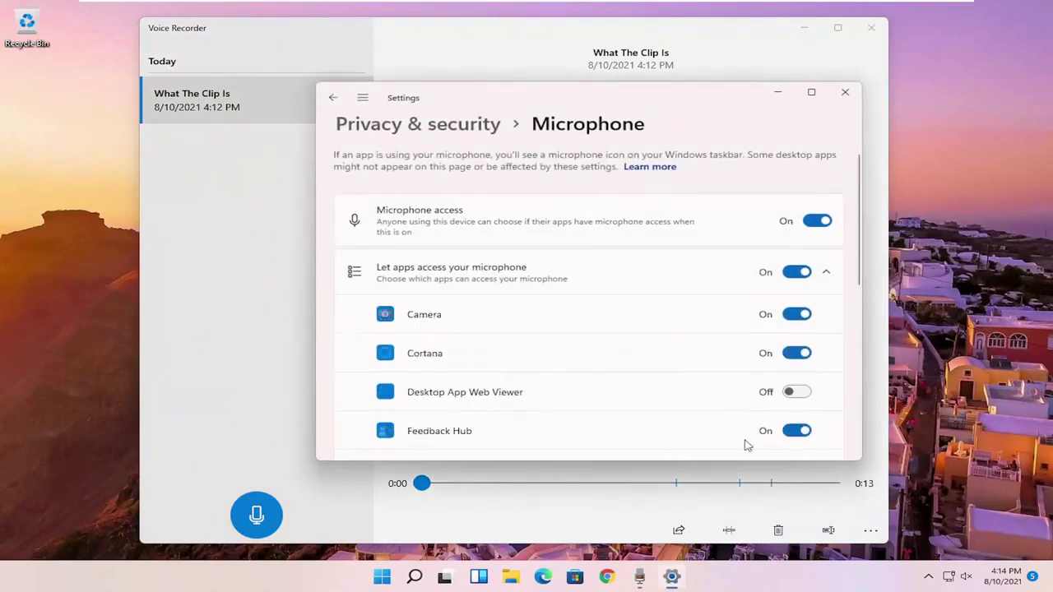
{"action": "scroll", "coordinate": [630, 301], "scroll_direction": "down", "scroll_amount": 3}
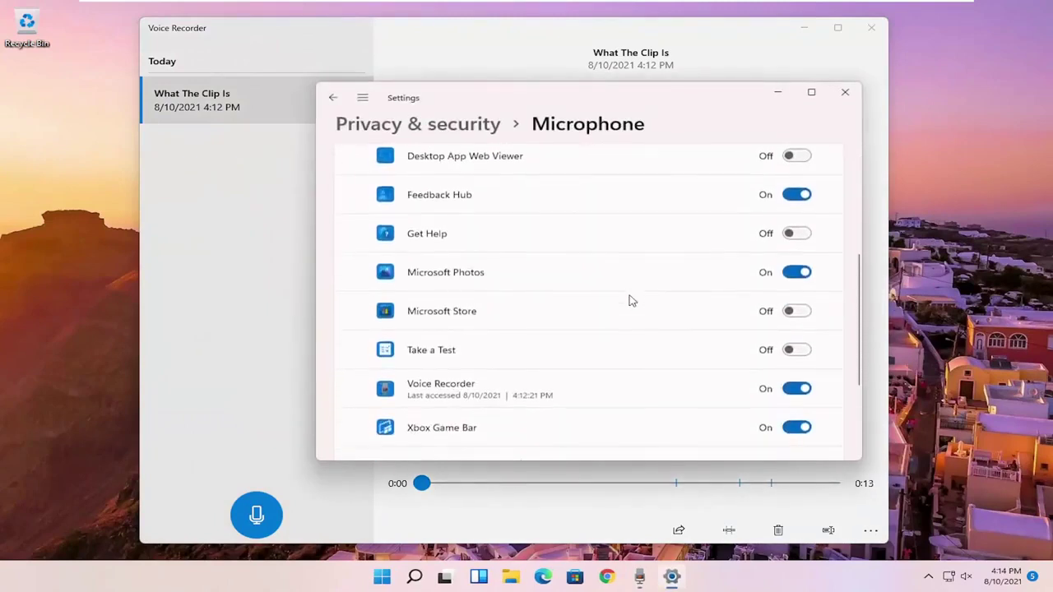
Review the remaining apps and the desktop app setting for microphone access, and close Settings and Voice Recorder.
{"action": "scroll", "coordinate": [654, 299], "scroll_direction": "down", "scroll_amount": 2}
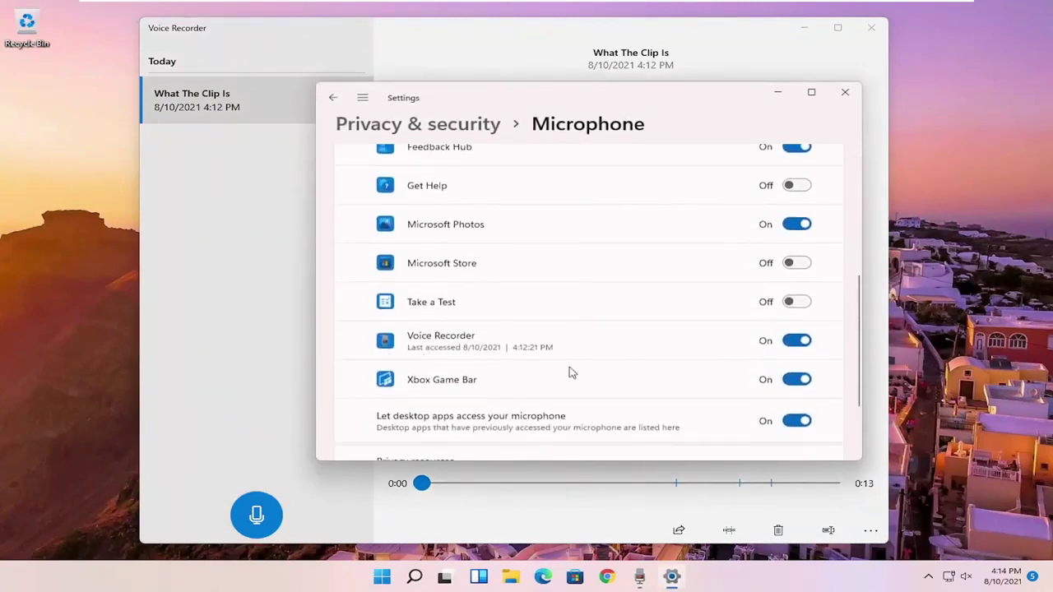
{"action": "scroll", "coordinate": [559, 325], "scroll_direction": "down", "scroll_amount": 3}
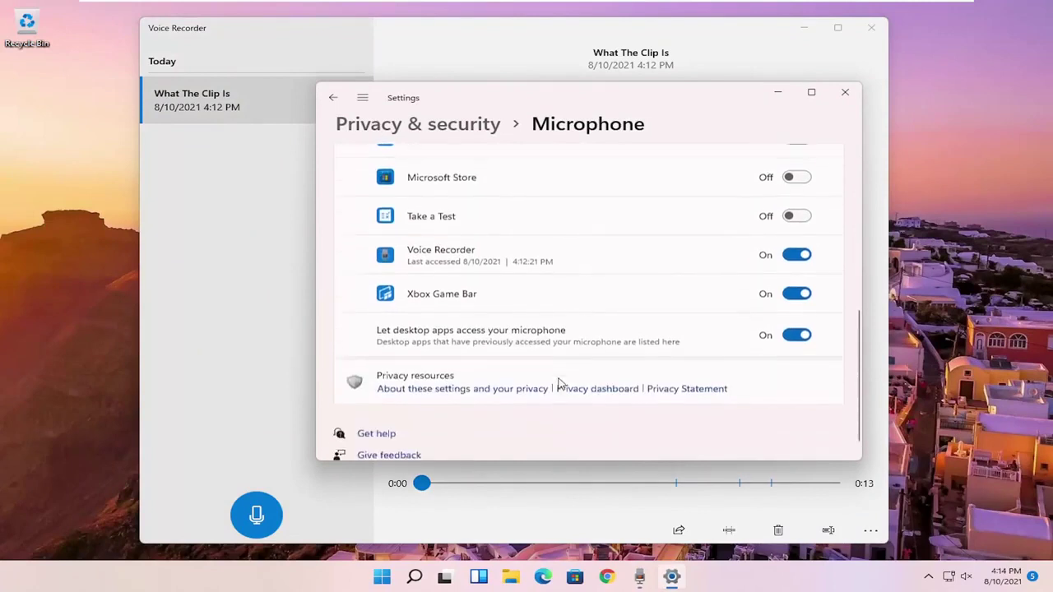
{"action": "left_click", "coordinate": [845, 92]}
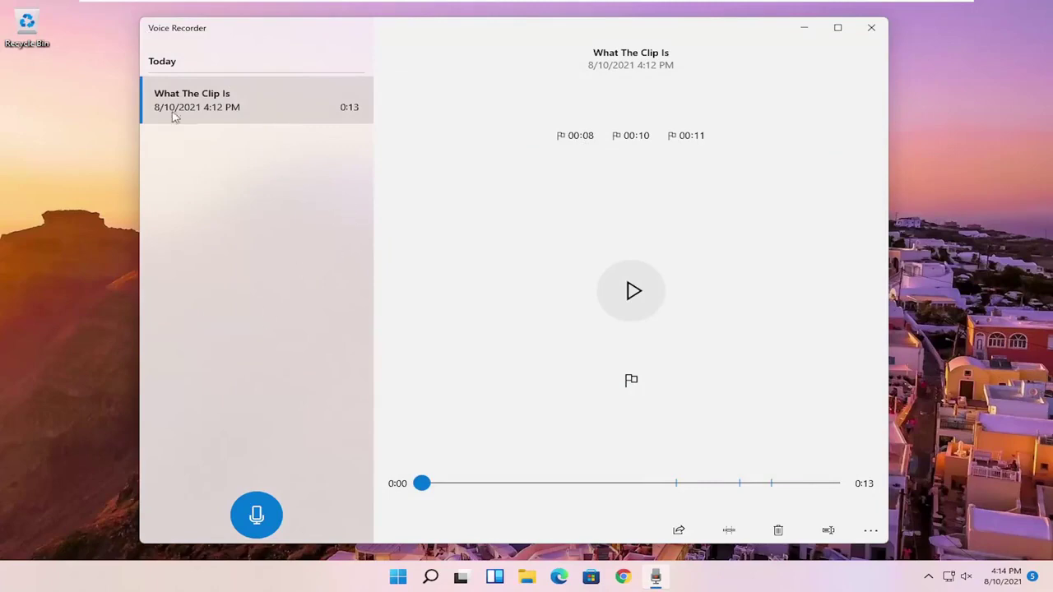
{"action": "left_click", "coordinate": [871, 27]}
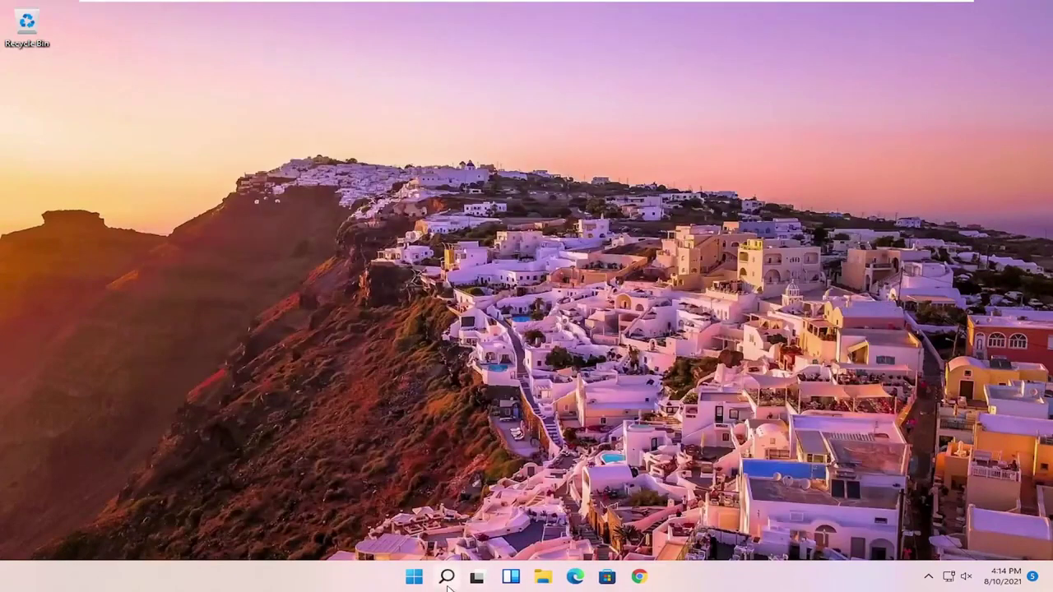
Search Windows for "audio" and open Voice Recorder from the results.
{"action": "left_click", "coordinate": [447, 584]}
{"action": "type", "text": "audio"}
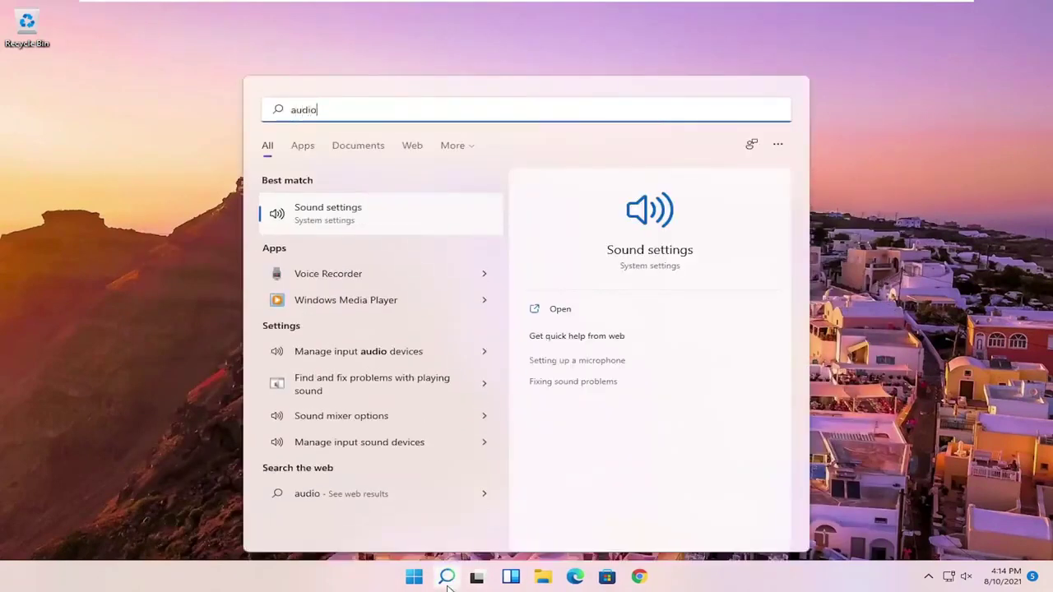
{"action": "left_click", "coordinate": [366, 273]}
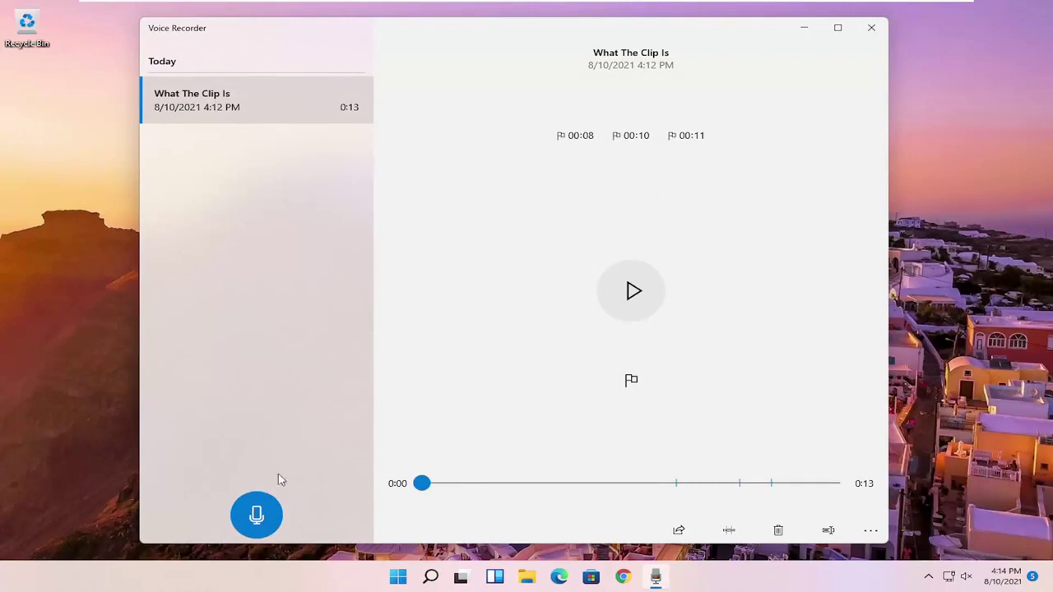
Record a new audio clip about 2 seconds long, and close Voice Recorder.
{"action": "left_click", "coordinate": [257, 516]}
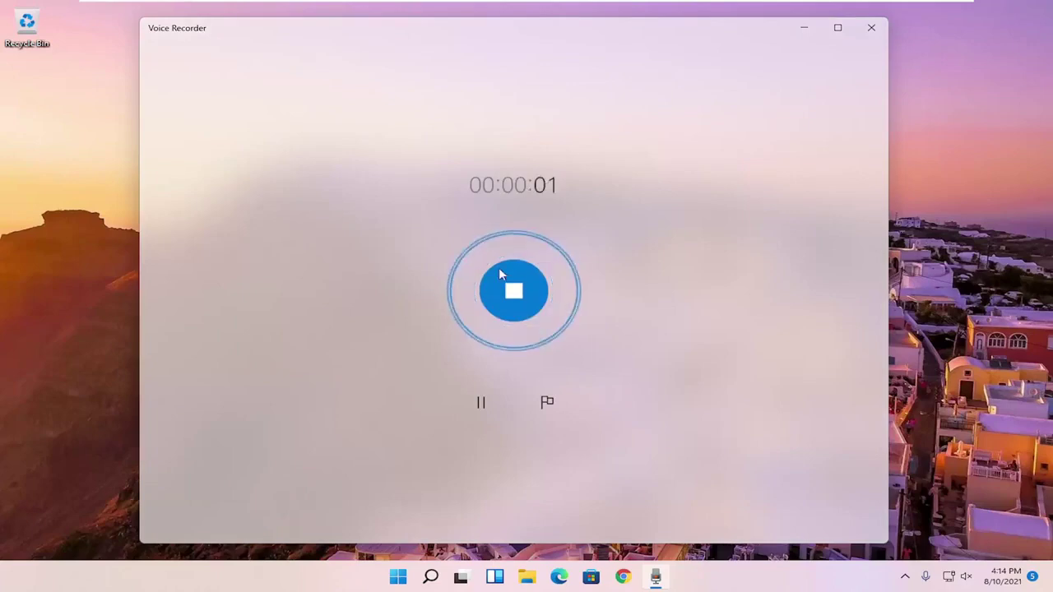
{"action": "left_click", "coordinate": [518, 292]}
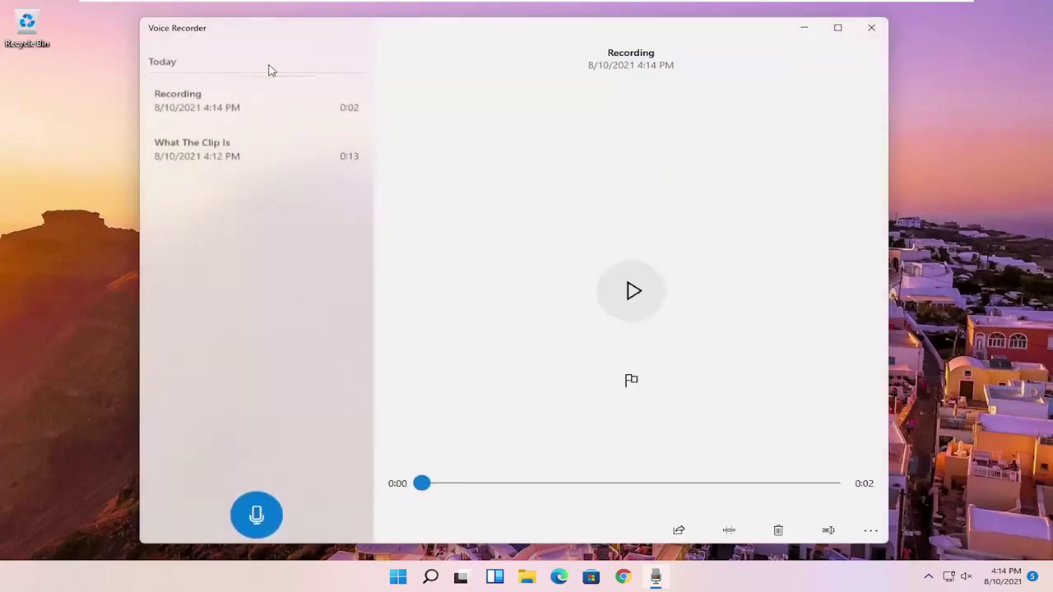
{"action": "left_click", "coordinate": [871, 28]}
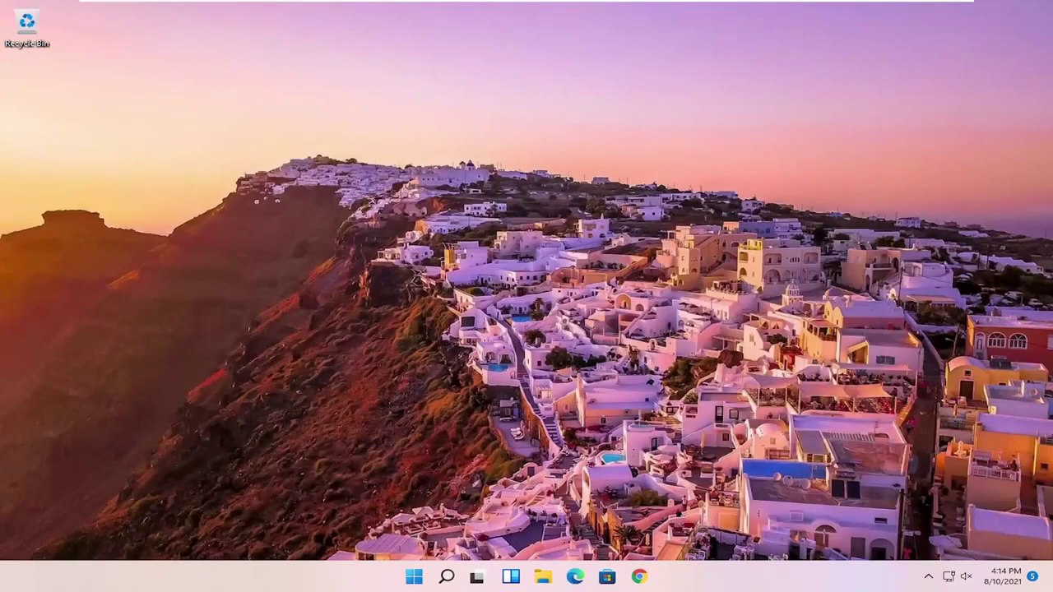